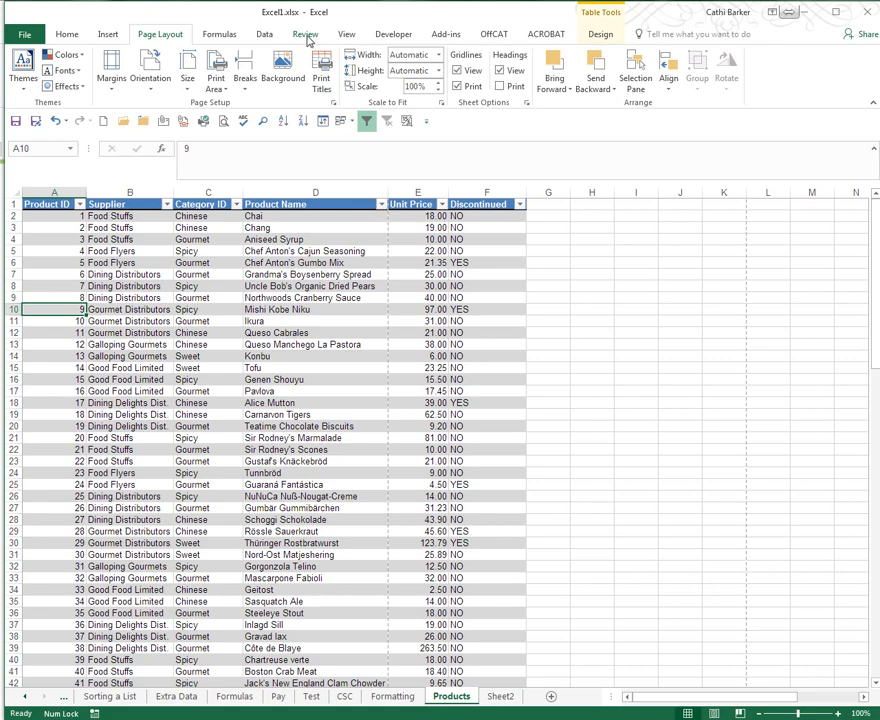
# - Start a spelling check of the Products sheet from cell A1 and move the spelling window clear of the flagged product name
pyautogui.click(307, 36)
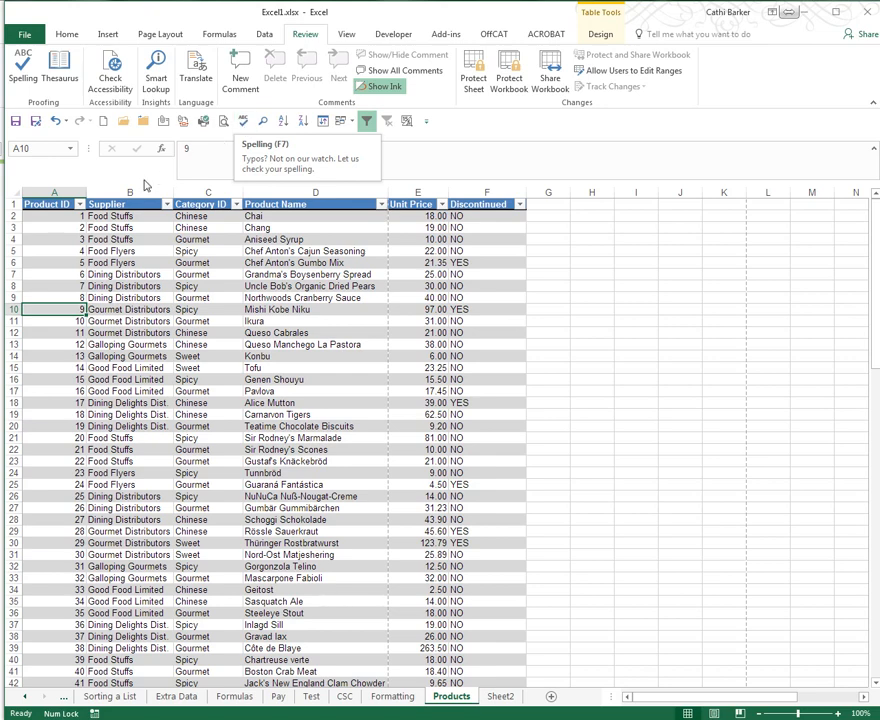
pyautogui.click(57, 204)
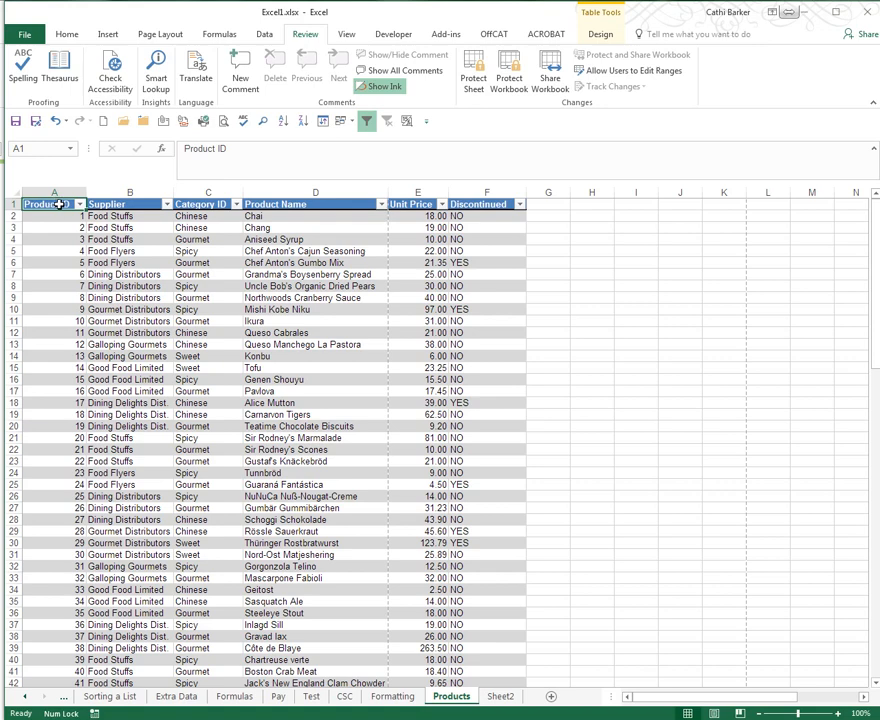
pyautogui.click(245, 123)
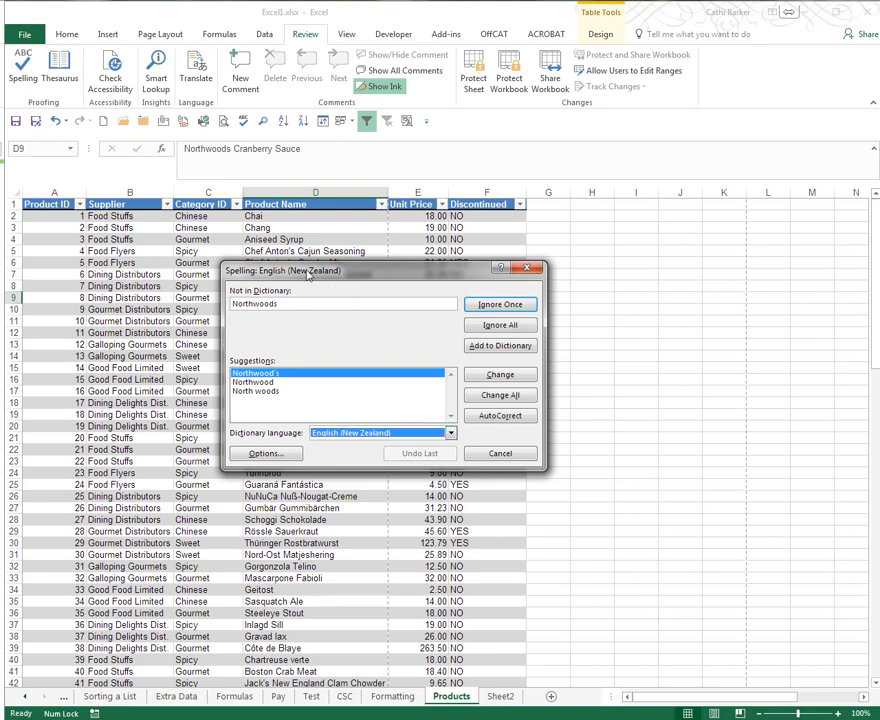
pyautogui.moveTo(308, 273); pyautogui.dragTo(251, 354)
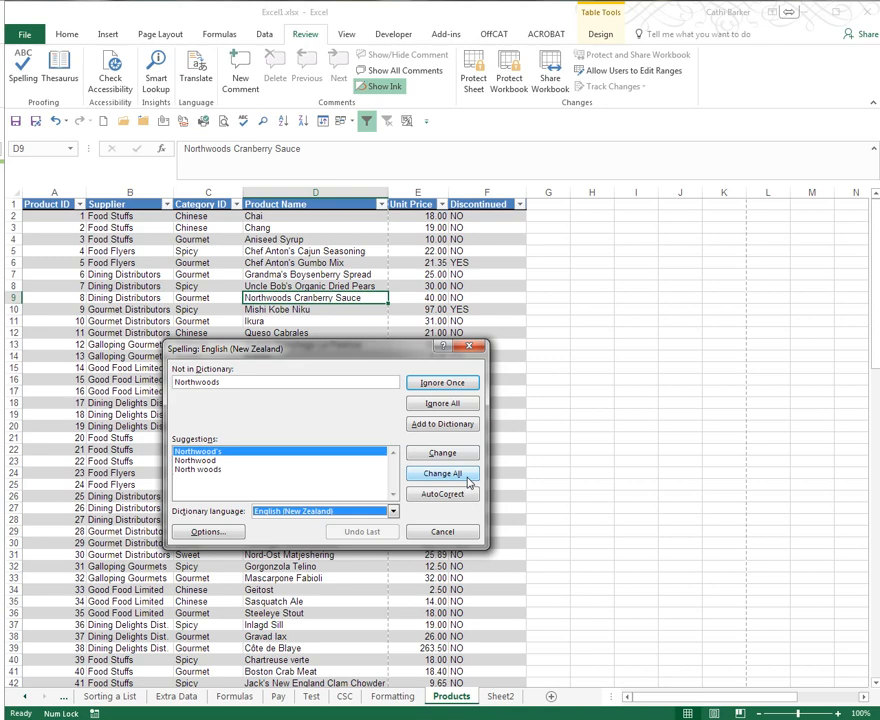
# - Correct Northwoods to Northwood's and ignore all occurrences of Mishi and Niku in the spelling check
pyautogui.click(466, 458)
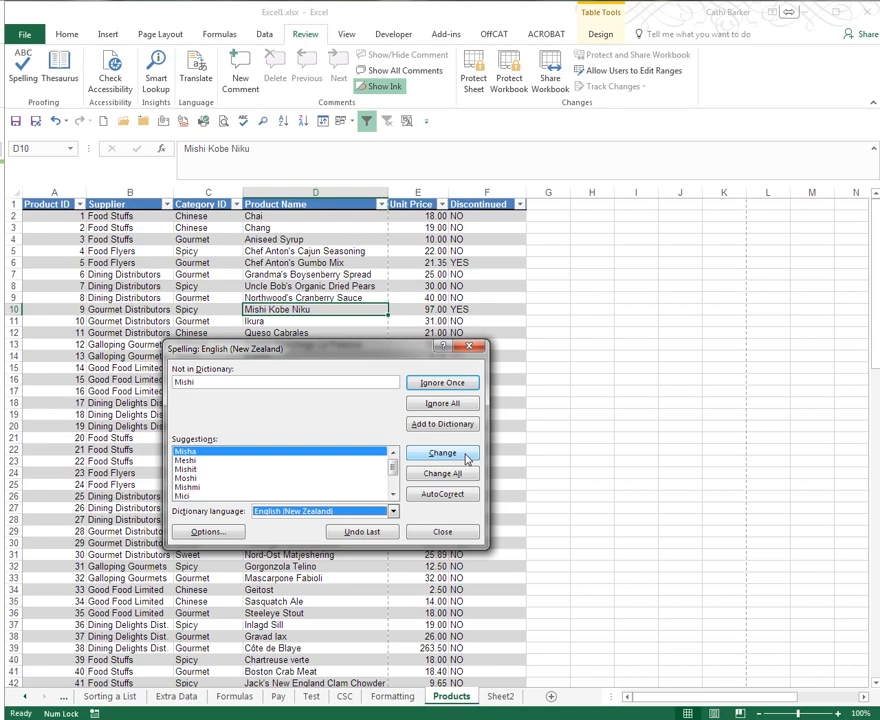
pyautogui.click(459, 404)
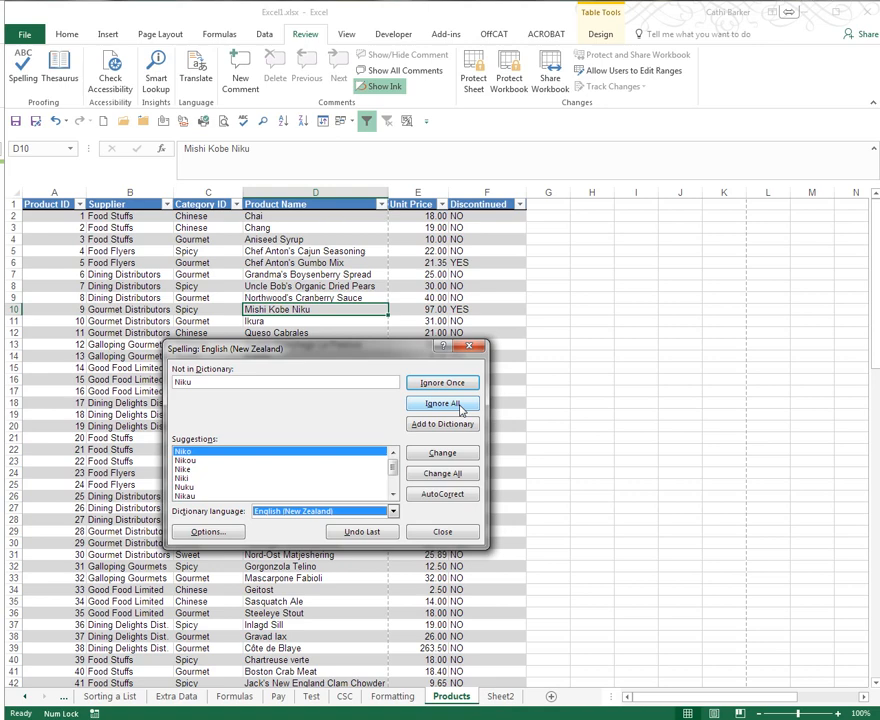
pyautogui.click(443, 403)
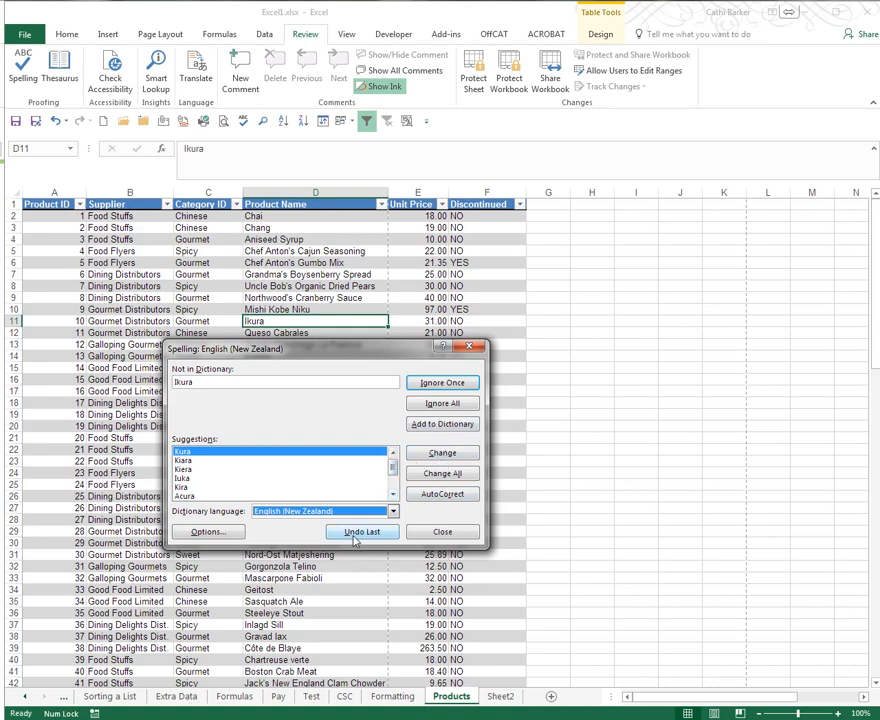
# - Undo the spelling check decisions back to the flagged word Northwoods
pyautogui.click(376, 538)
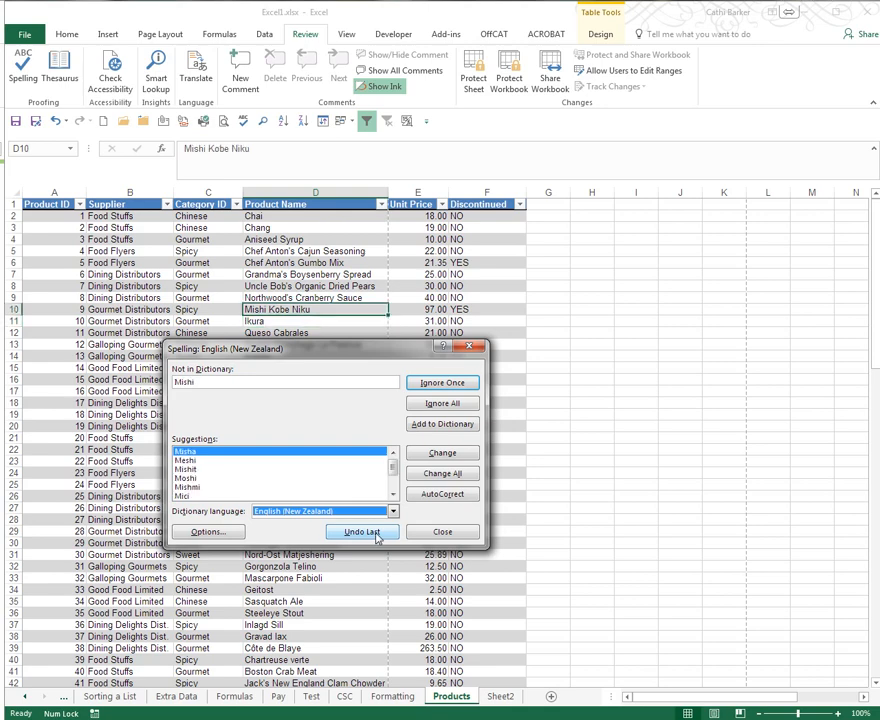
pyautogui.click(376, 538)
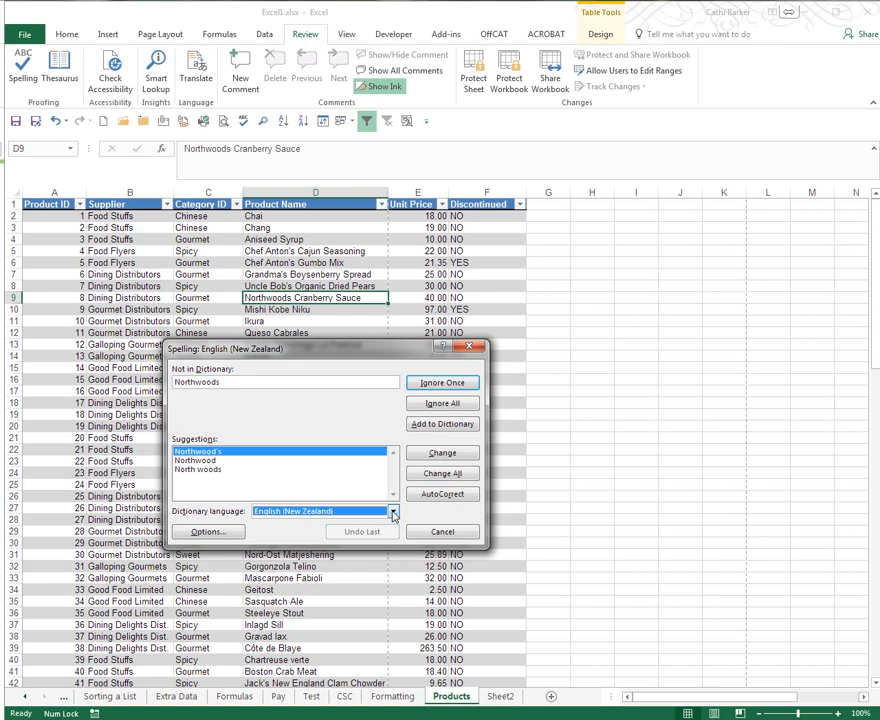
# - Look at the available dictionary languages and review the proofing options without changing anything
pyautogui.click(393, 512)
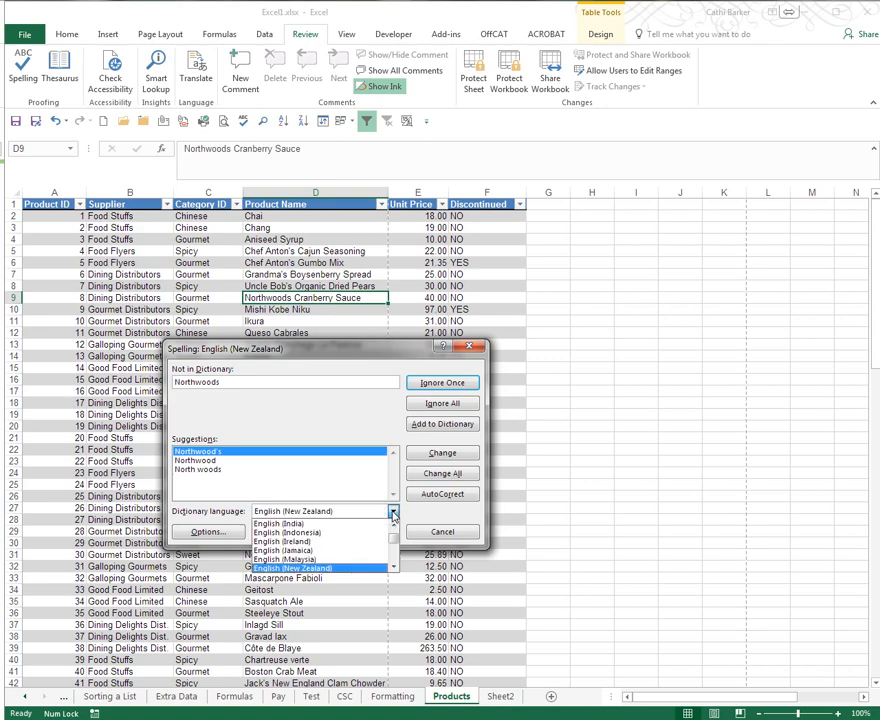
pyautogui.click(393, 513)
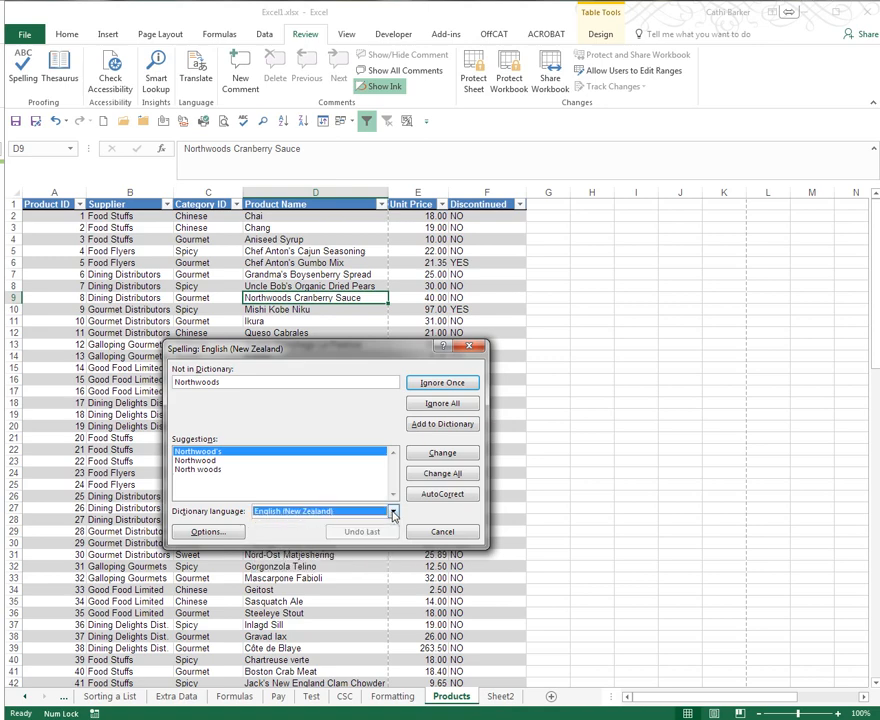
pyautogui.click(212, 534)
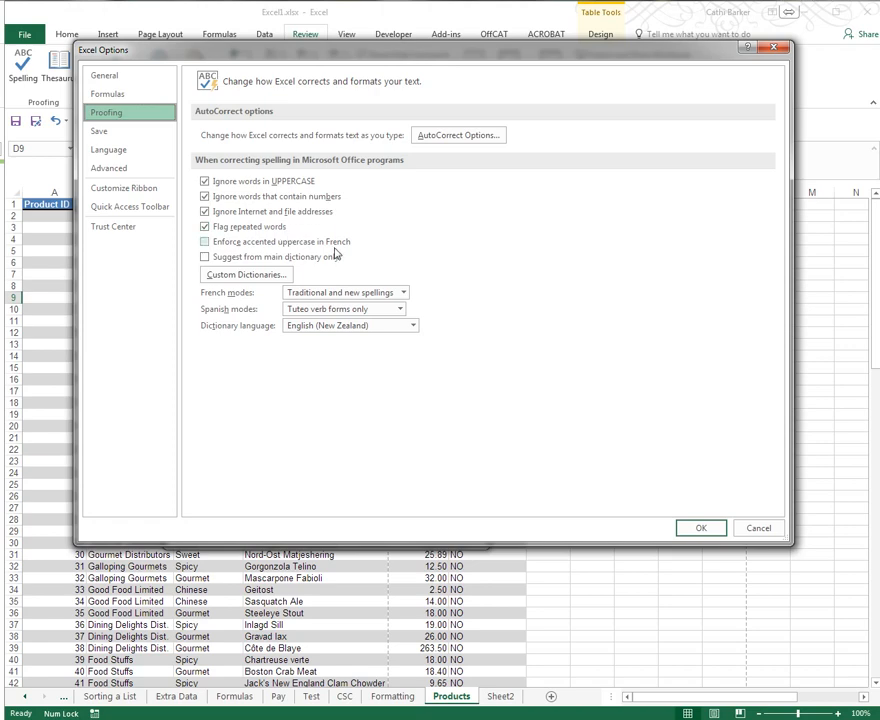
pyautogui.click(759, 532)
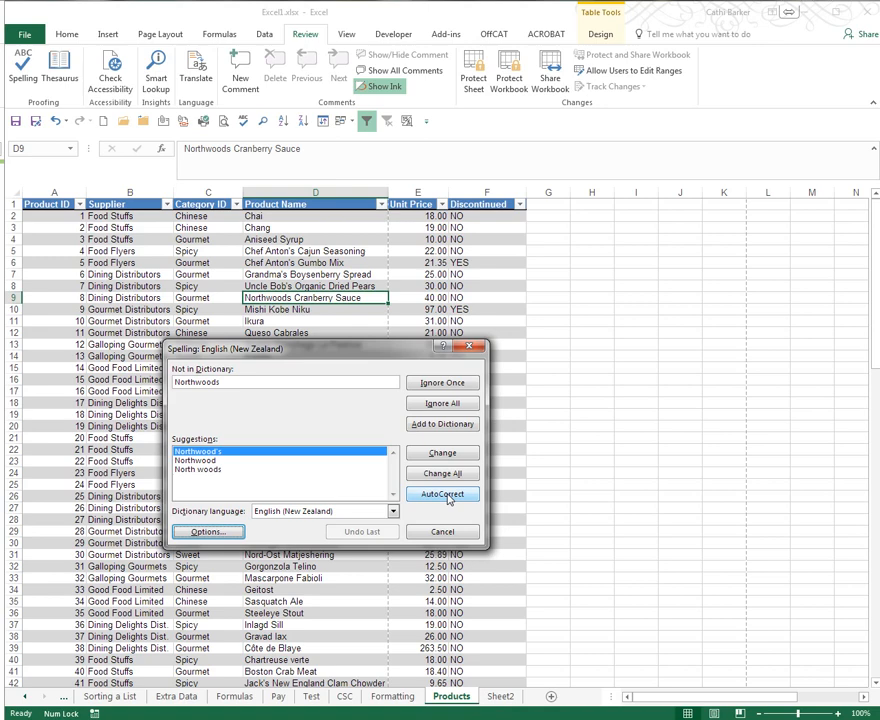
# - Open the AutoCorrect options from the proofing settings and examine the list of automatic text replacements
pyautogui.click(226, 536)
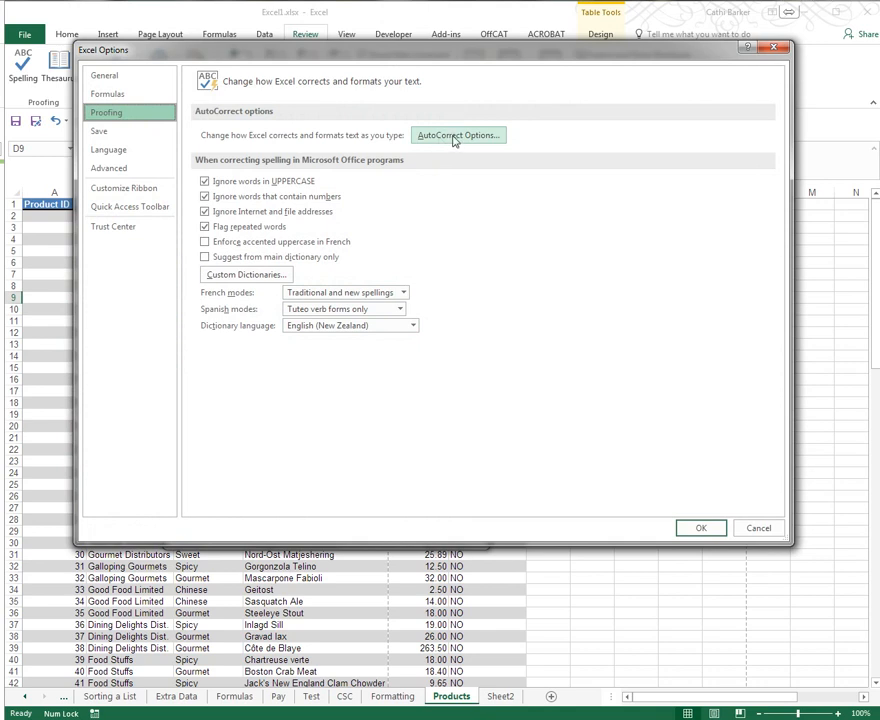
pyautogui.click(454, 140)
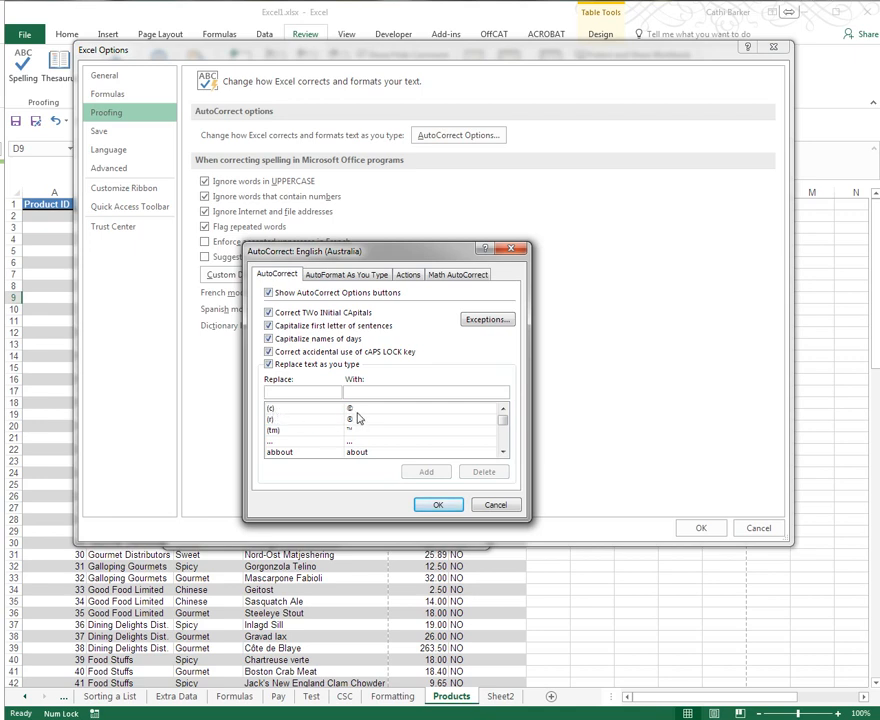
pyautogui.click(503, 452)
pyautogui.click(503, 452)
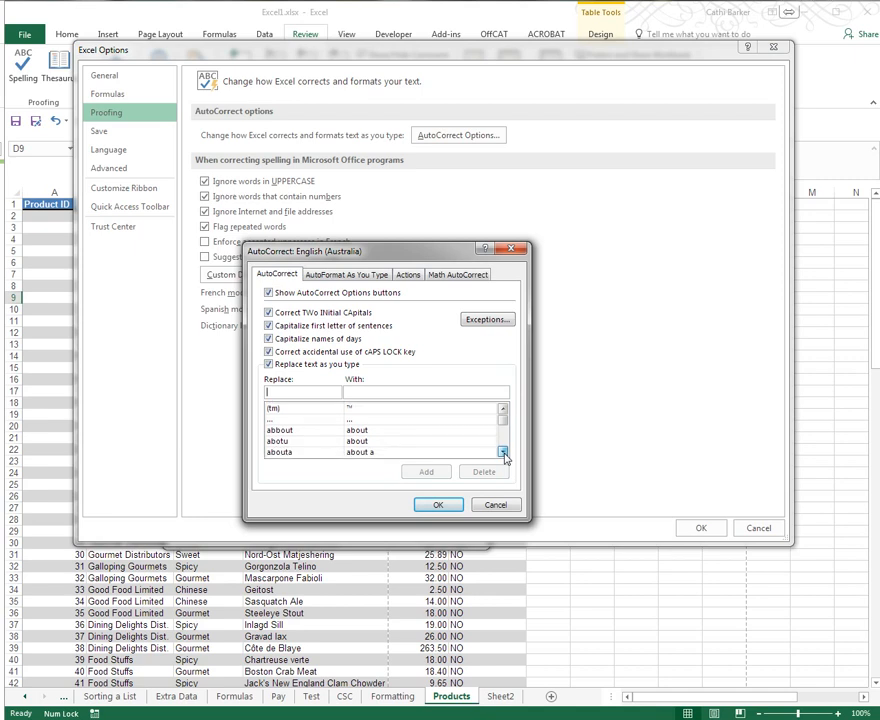
pyautogui.click(503, 452)
pyautogui.click(503, 452)
pyautogui.click(503, 452)
pyautogui.click(503, 452)
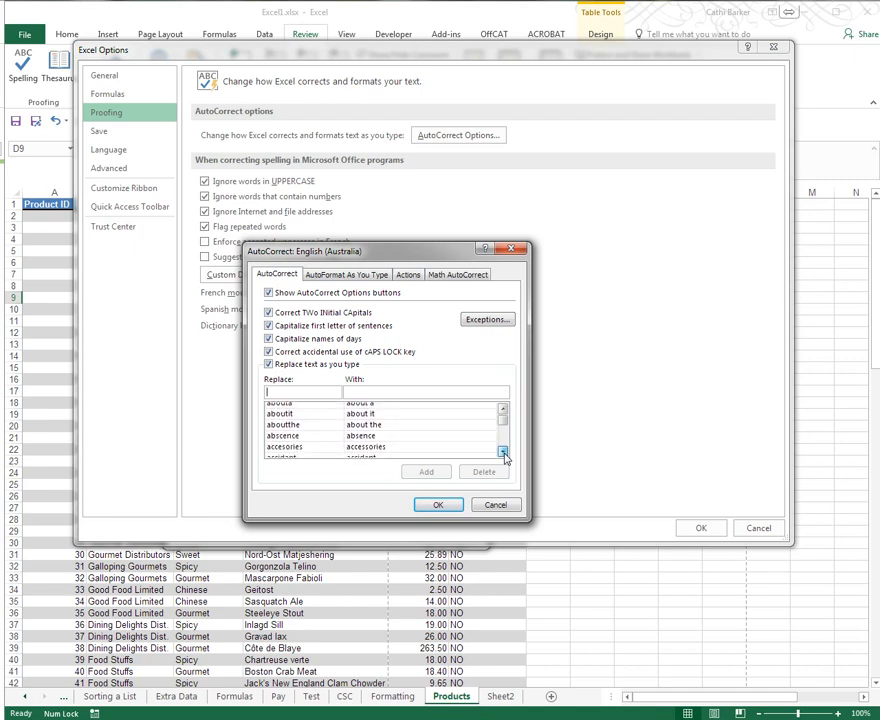
pyautogui.click(503, 452)
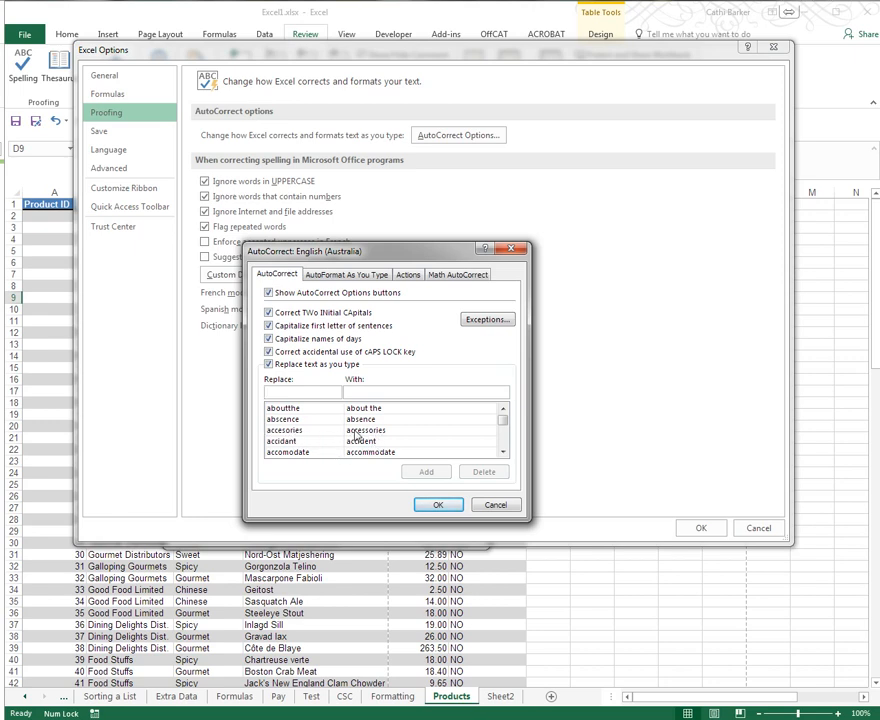
# - Add an AutoCorrect entry that replaces the person's first name with their full name, and delete that entry again
pyautogui.click(295, 396)
pyautogui.write('Cathi')
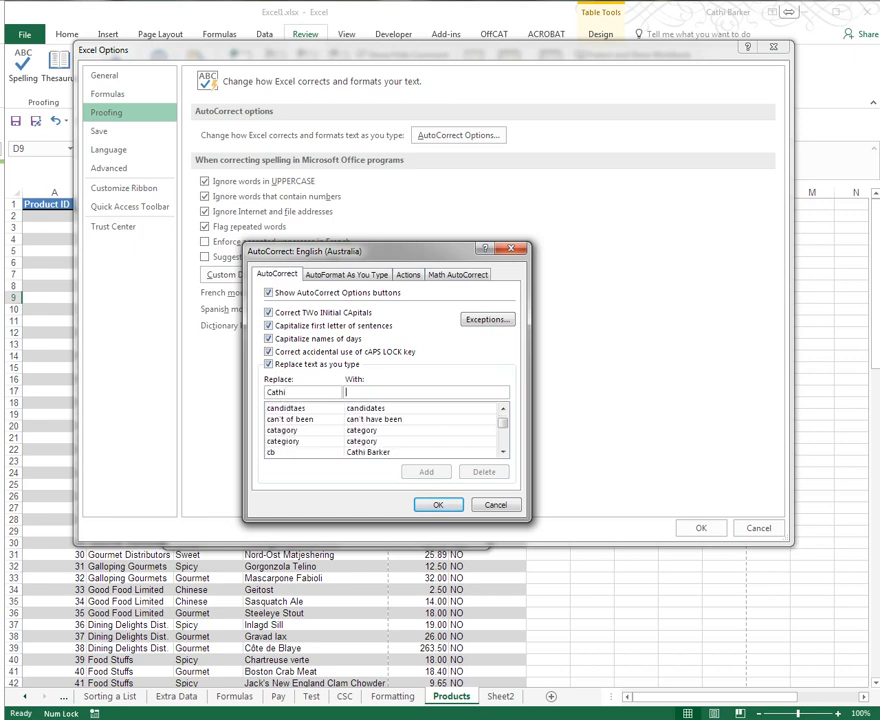
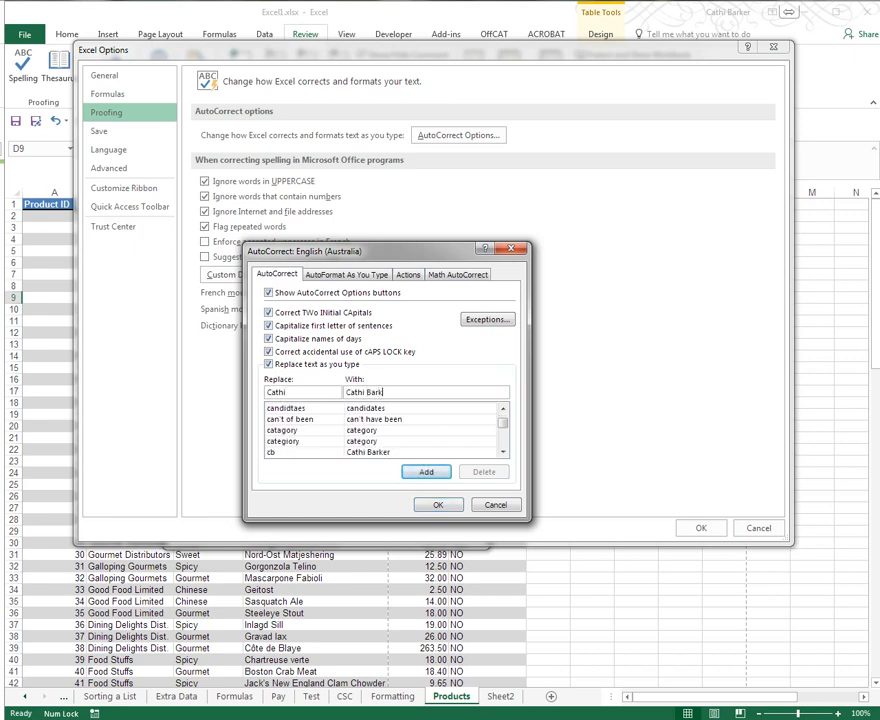
pyautogui.click(422, 472)
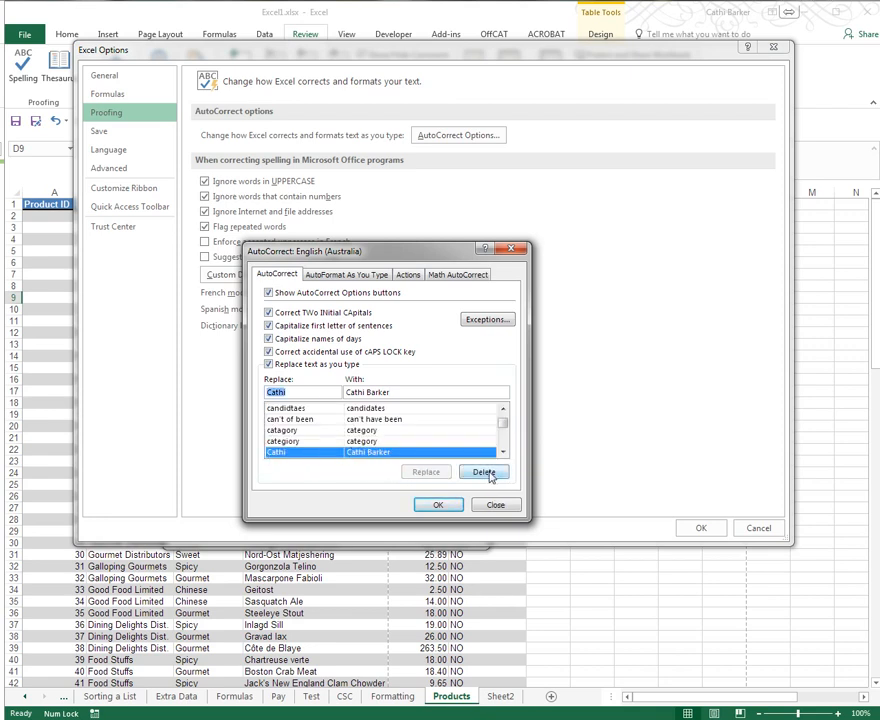
pyautogui.click(486, 476)
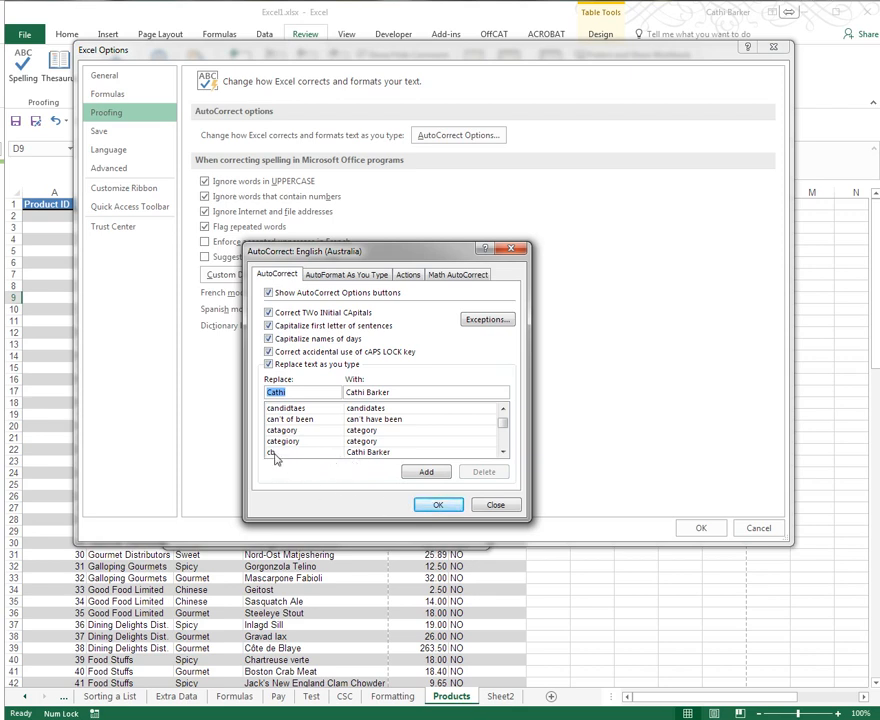
# - Accept and close the AutoCorrect and proofing options, and end the spelling check
pyautogui.click(438, 504)
pyautogui.click(701, 528)
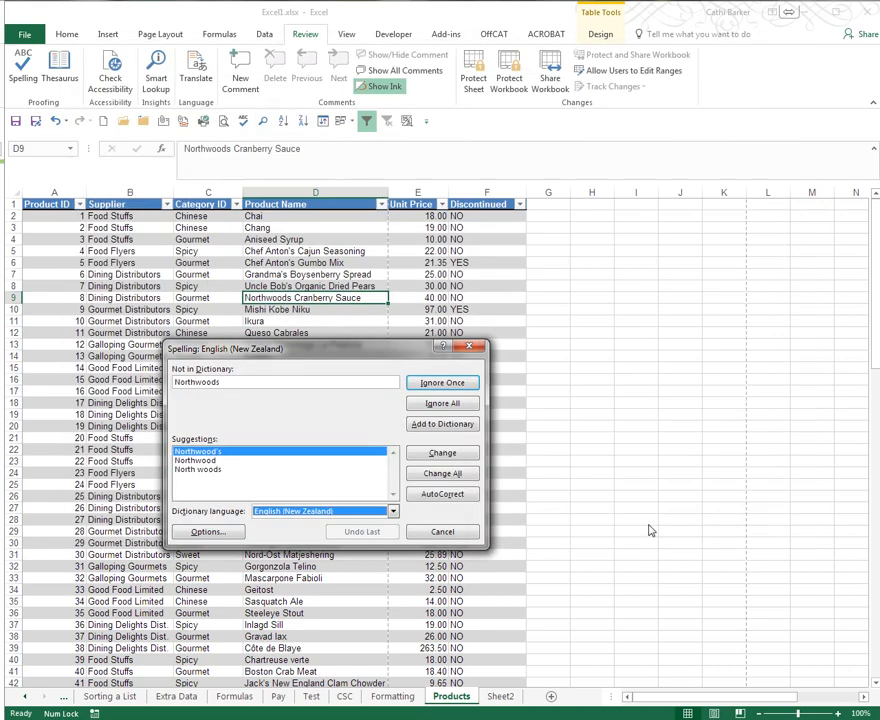
pyautogui.click(442, 533)
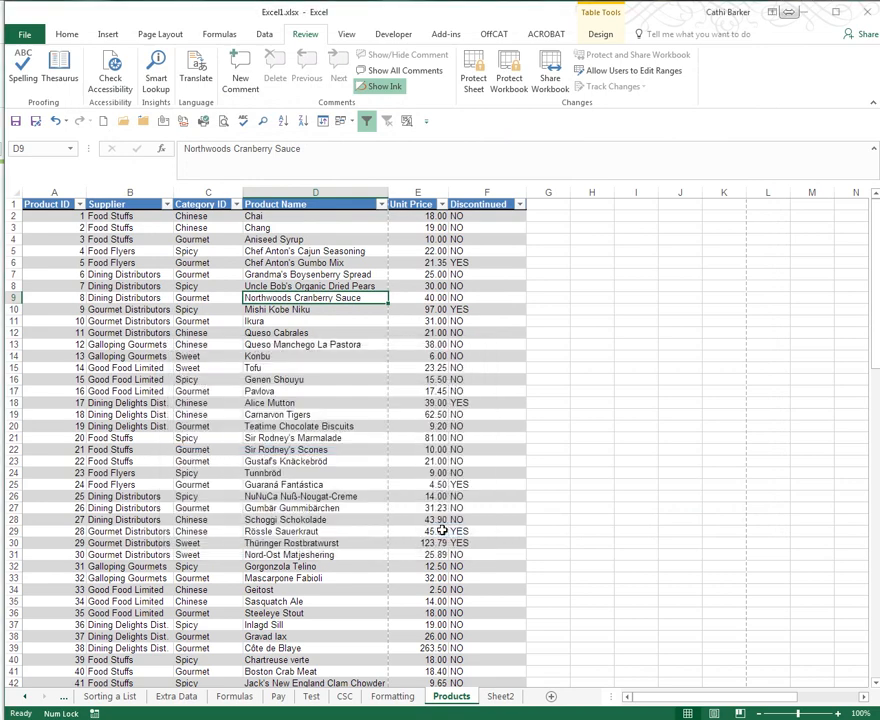